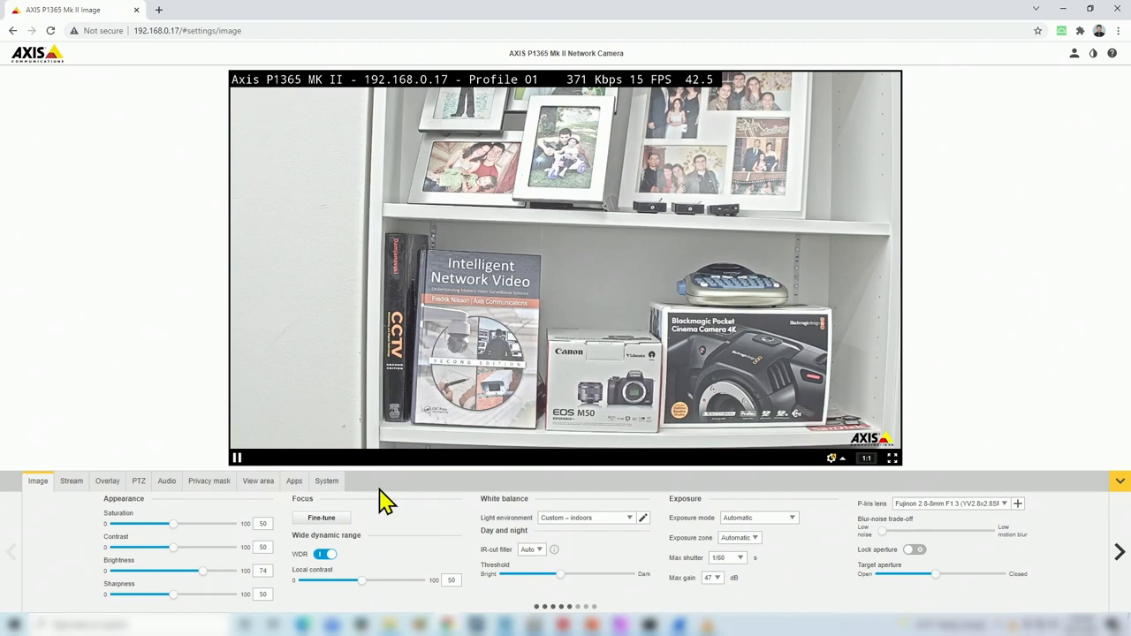
Switch to the camera's System settings beneath the live view
left_click(326, 484)
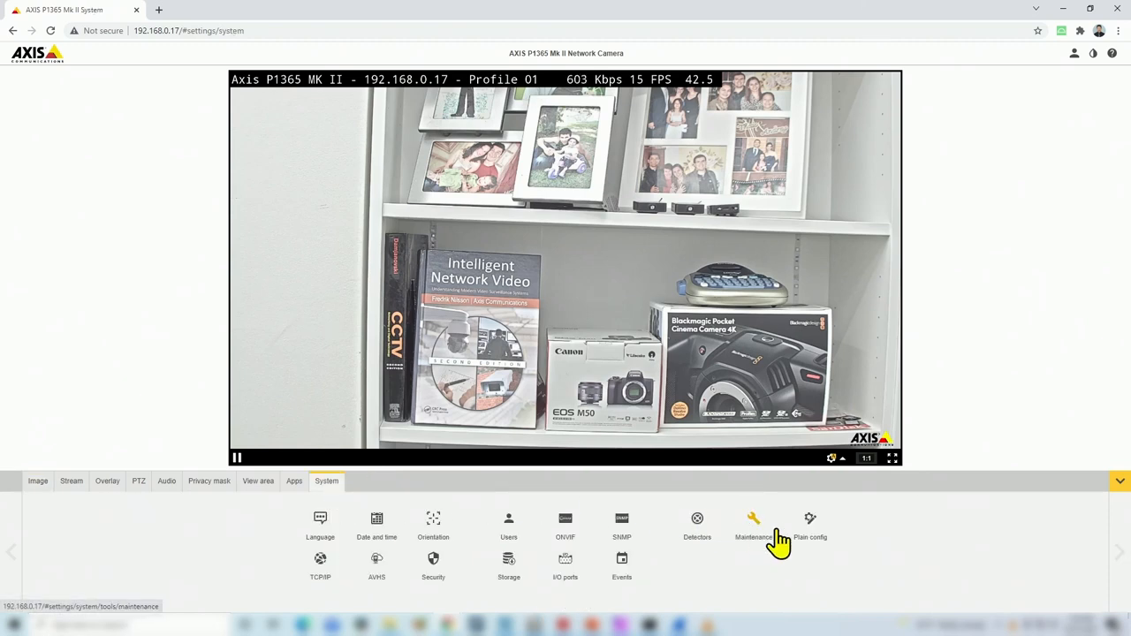
Go to Plain config and reach the R0 multicast video address 239.233.124.134
left_click(812, 530)
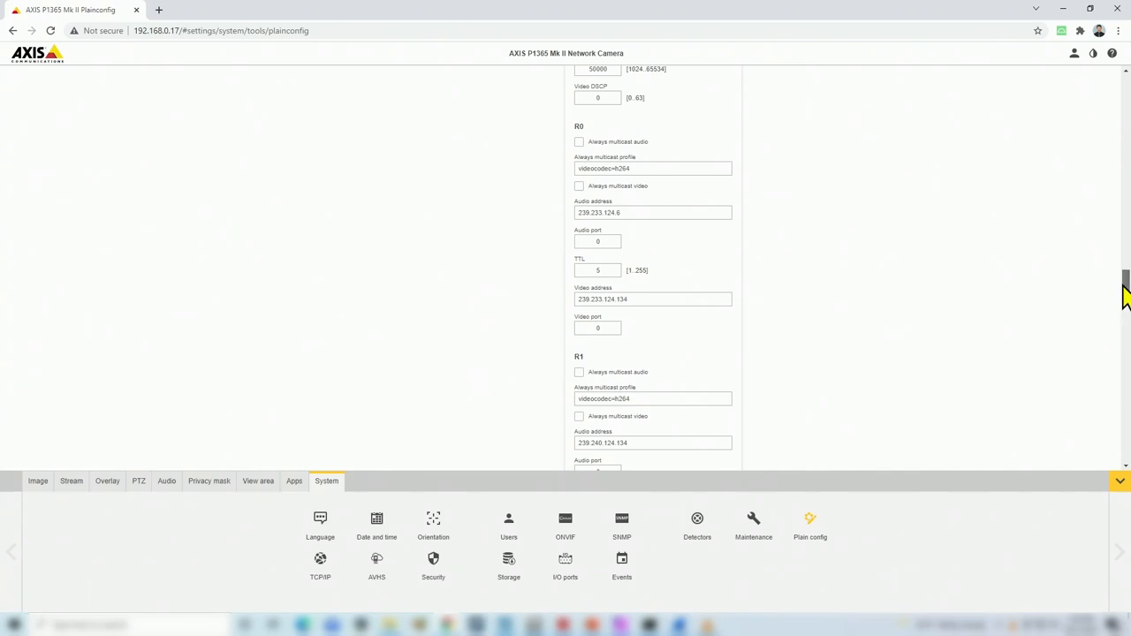
left_click_drag(1124, 295, 1126, 96)
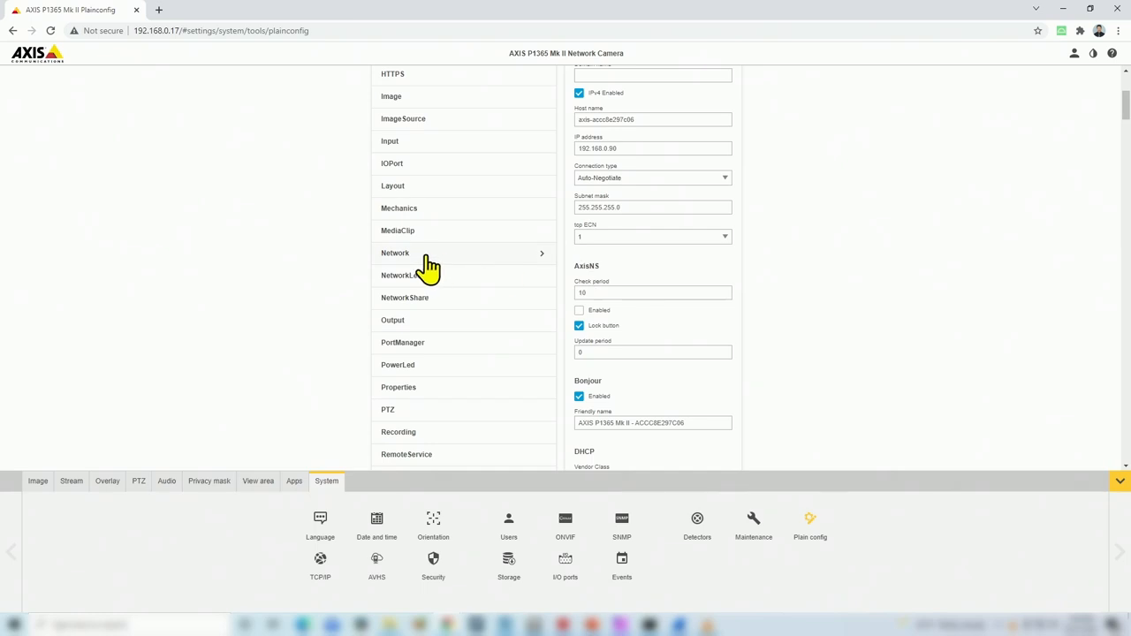
scroll(820, 212, "down", 2)
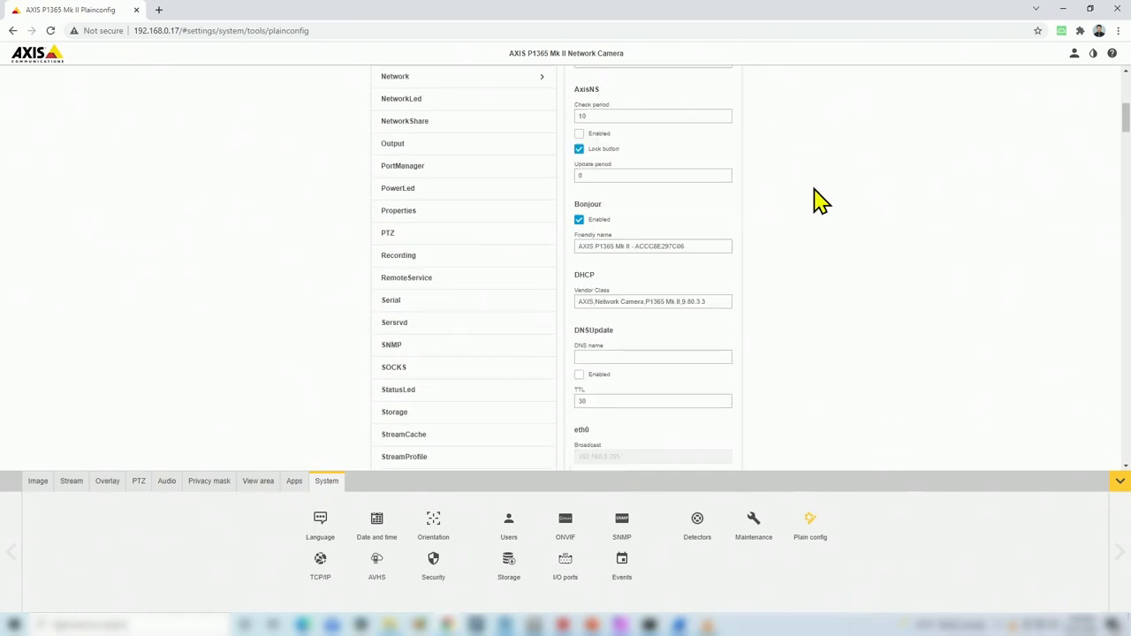
scroll(820, 212, "down", 2)
scroll(808, 222, "down", 3)
scroll(797, 239, "down", 3)
scroll(795, 252, "down", 3)
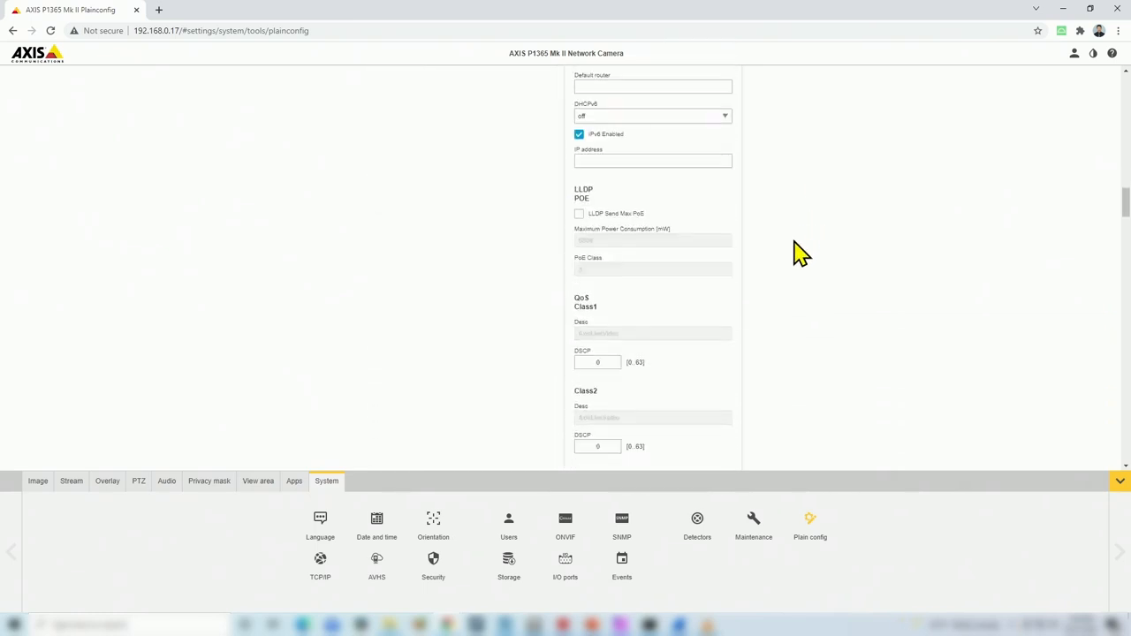
scroll(800, 255, "down", 3)
scroll(799, 255, "down", 3)
scroll(800, 256, "down", 3)
scroll(800, 257, "down", 3)
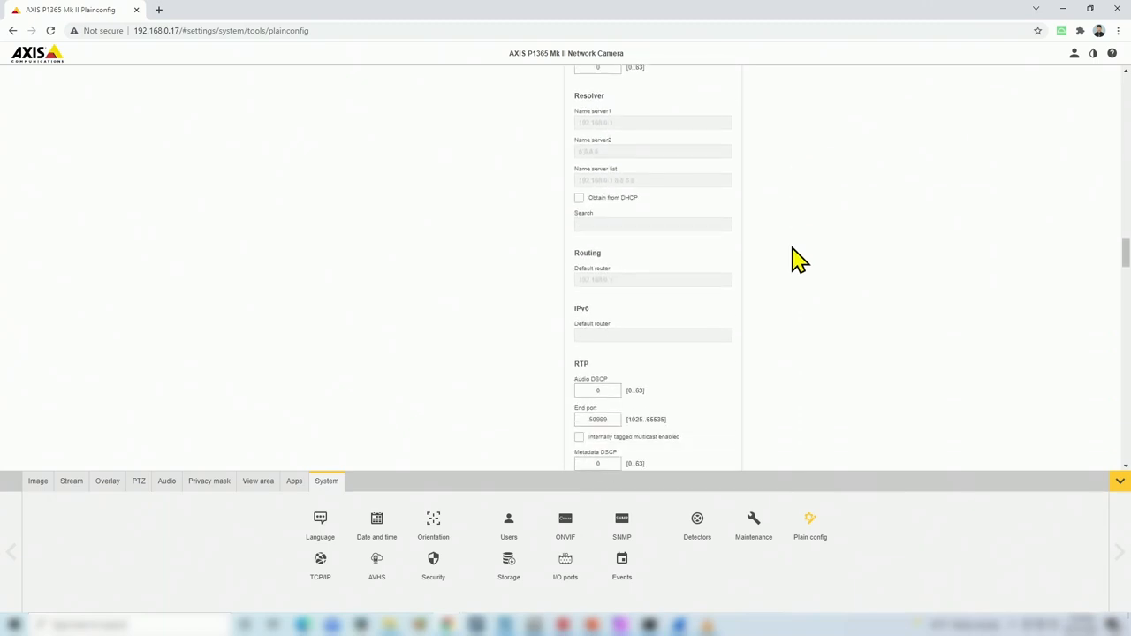
scroll(800, 258, "down", 3)
scroll(797, 259, "down", 1)
scroll(798, 260, "down", 1)
scroll(798, 260, "down", 2)
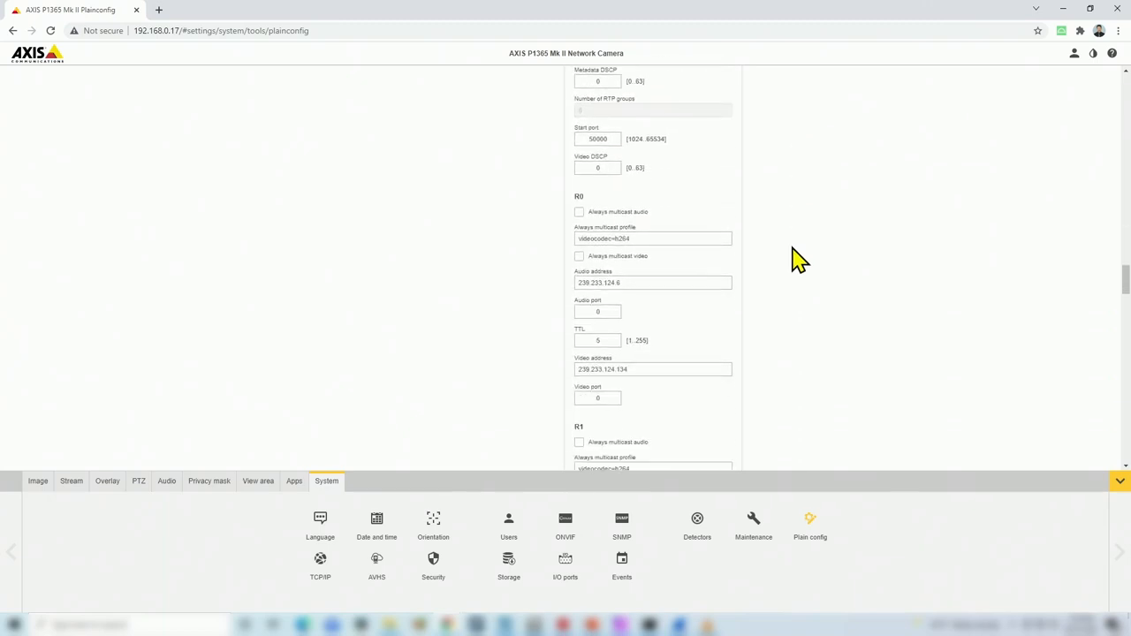
scroll(798, 259, "down", 1)
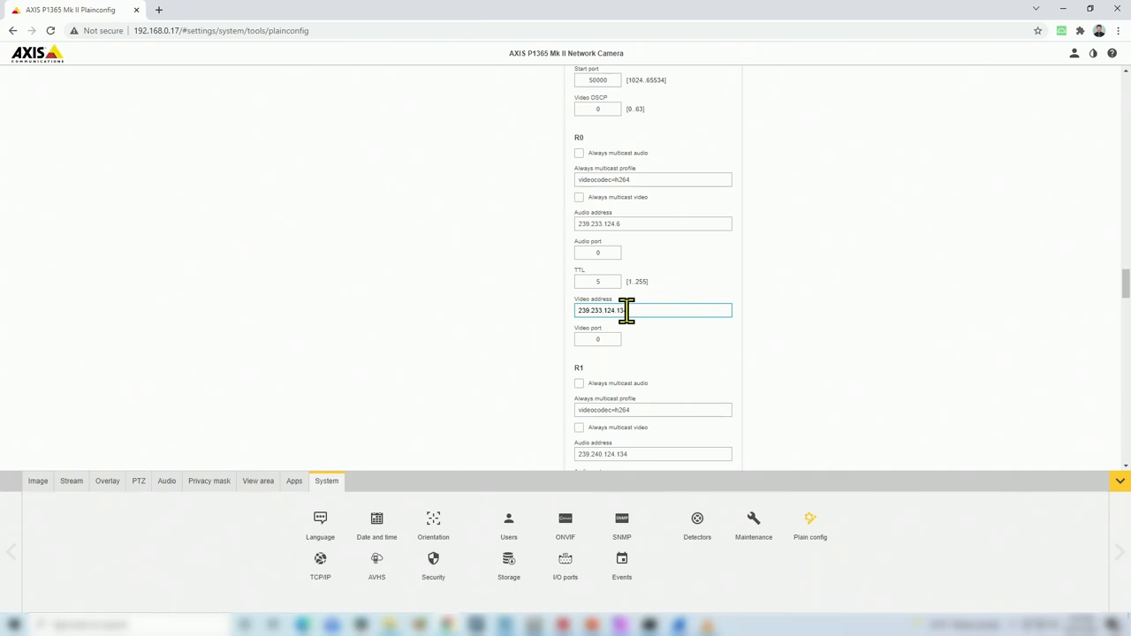
Copy the R0 multicast video address 239.233.124.134, then bring up Wireshark
left_click_drag(640, 310, 581, 323)
right_click(610, 311)
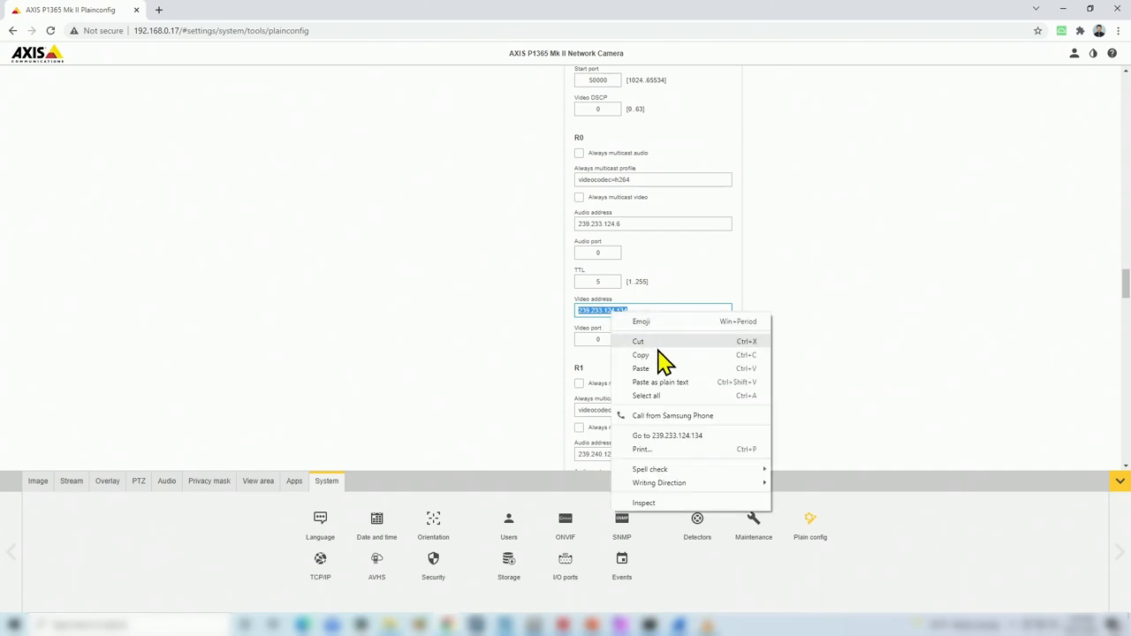
left_click(659, 353)
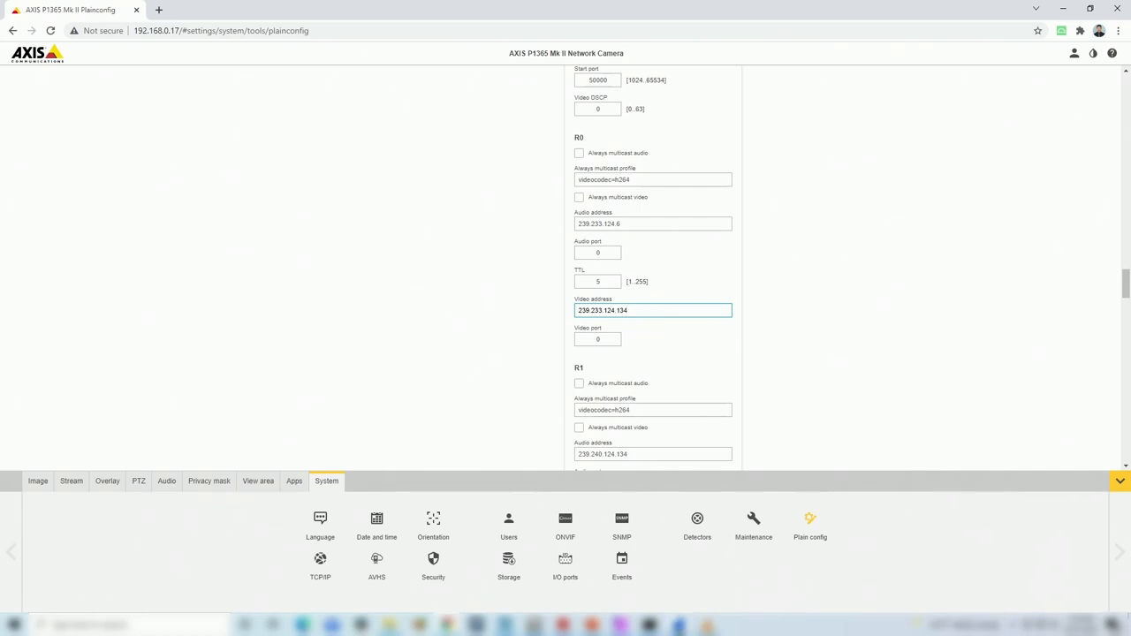
left_click(678, 624)
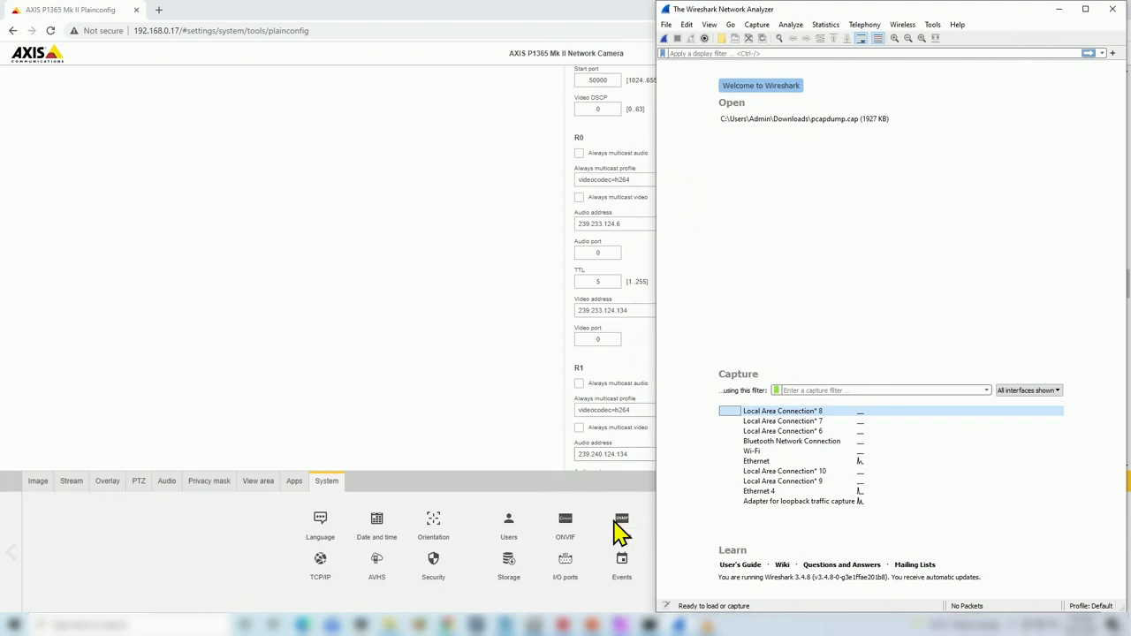
Launch VLC and bring up Wireshark's Capture Options listing the interfaces
left_click(706, 625)
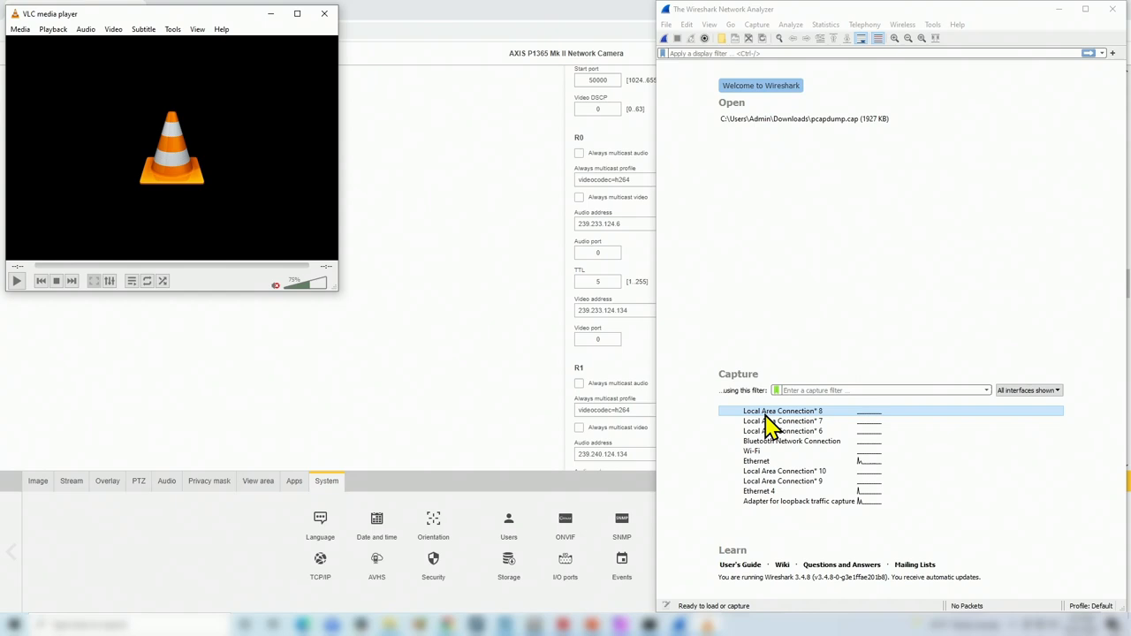
left_click(705, 38)
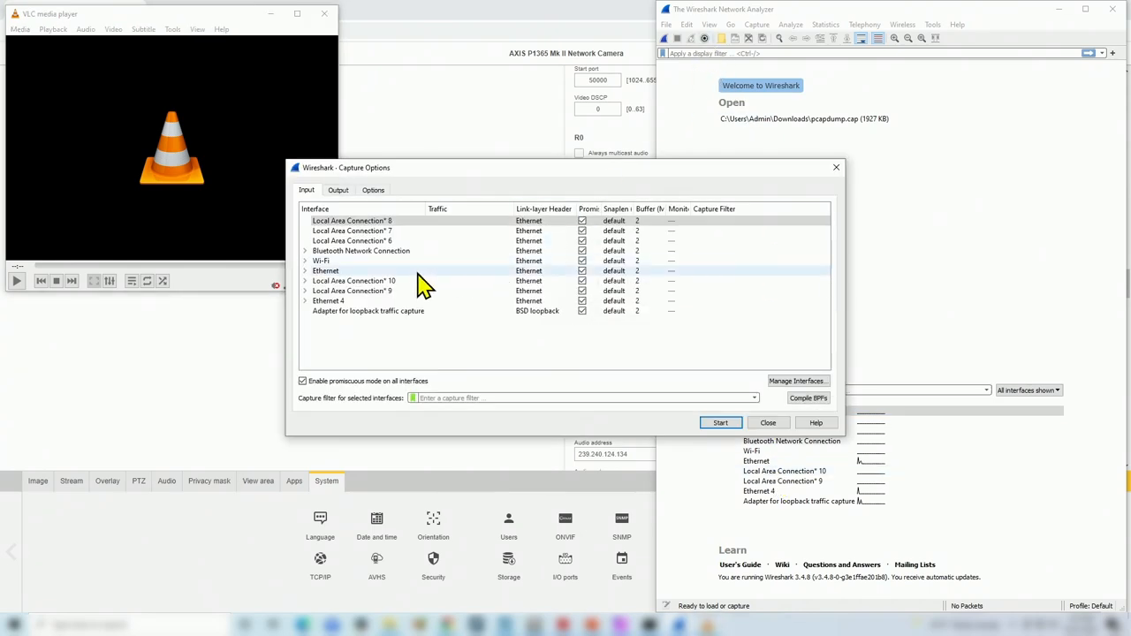
Capture on Ethernet with the IPv4 host preset filter set to 239.233.124.134
left_click(390, 271)
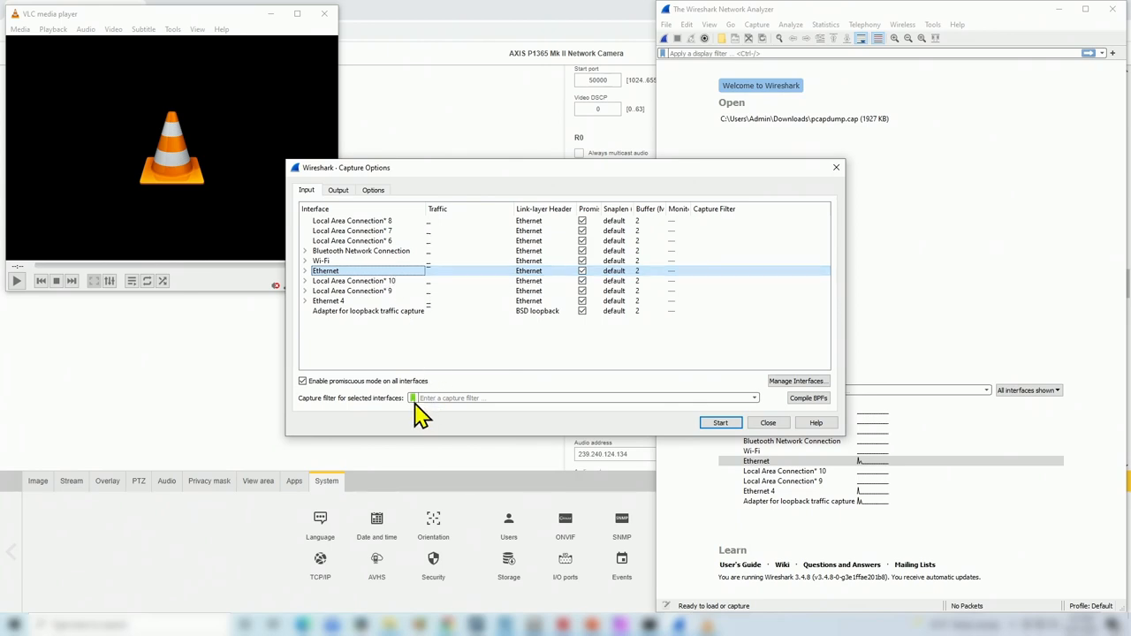
left_click(413, 399)
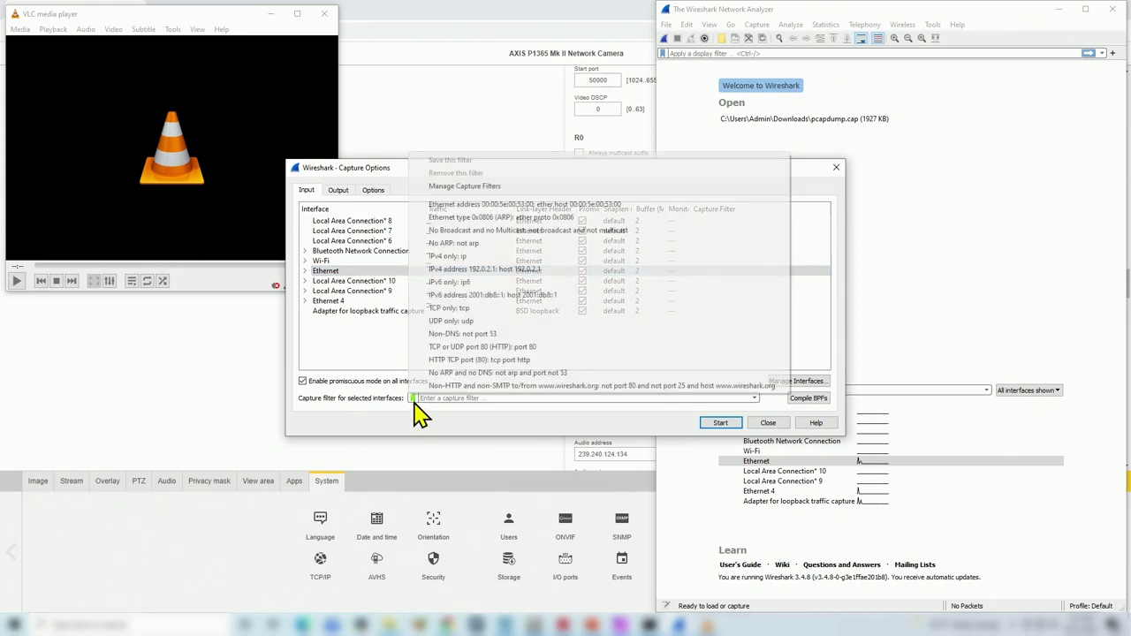
left_click(466, 269)
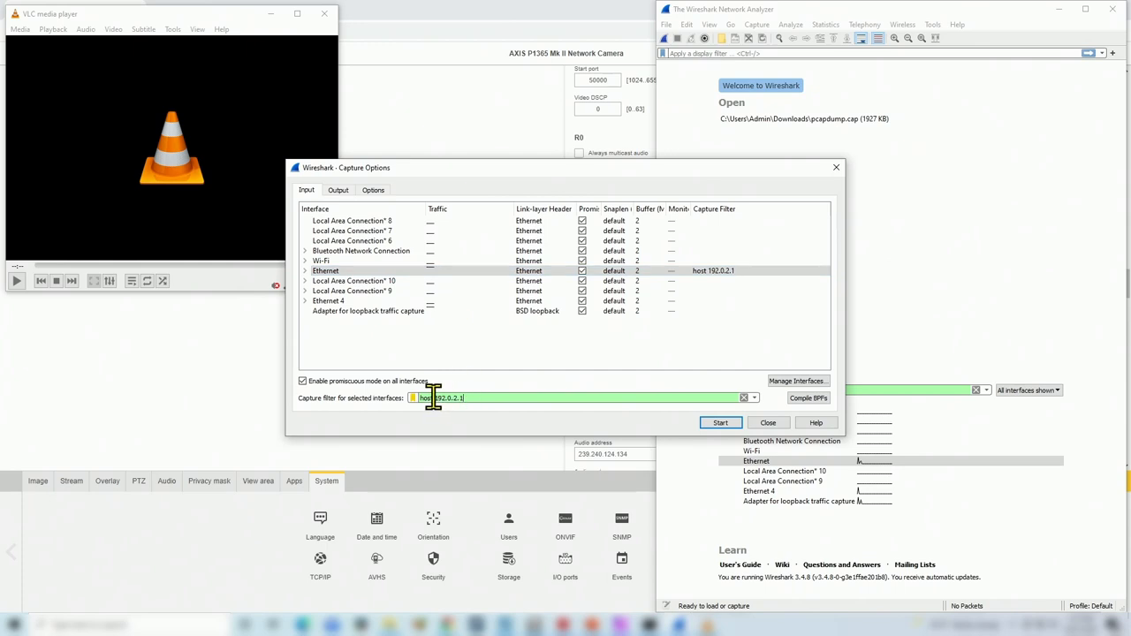
left_click_drag(436, 398, 490, 398)
type("239.233.124.134")
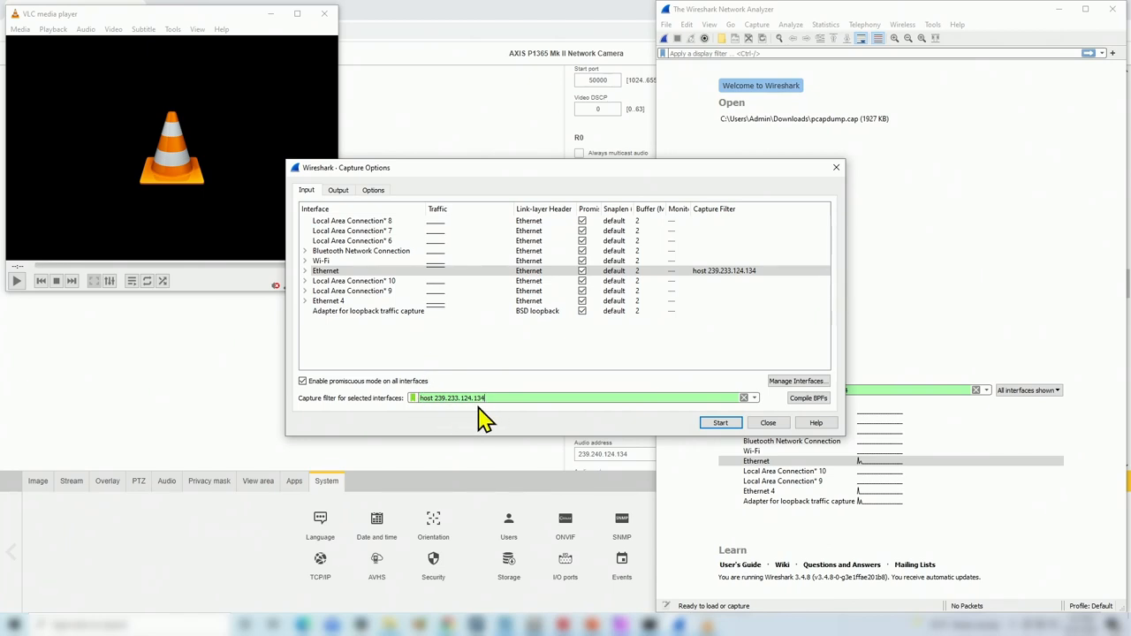
Start the filtered capture and bring up VLC's Open Network Stream dialog
left_click(719, 424)
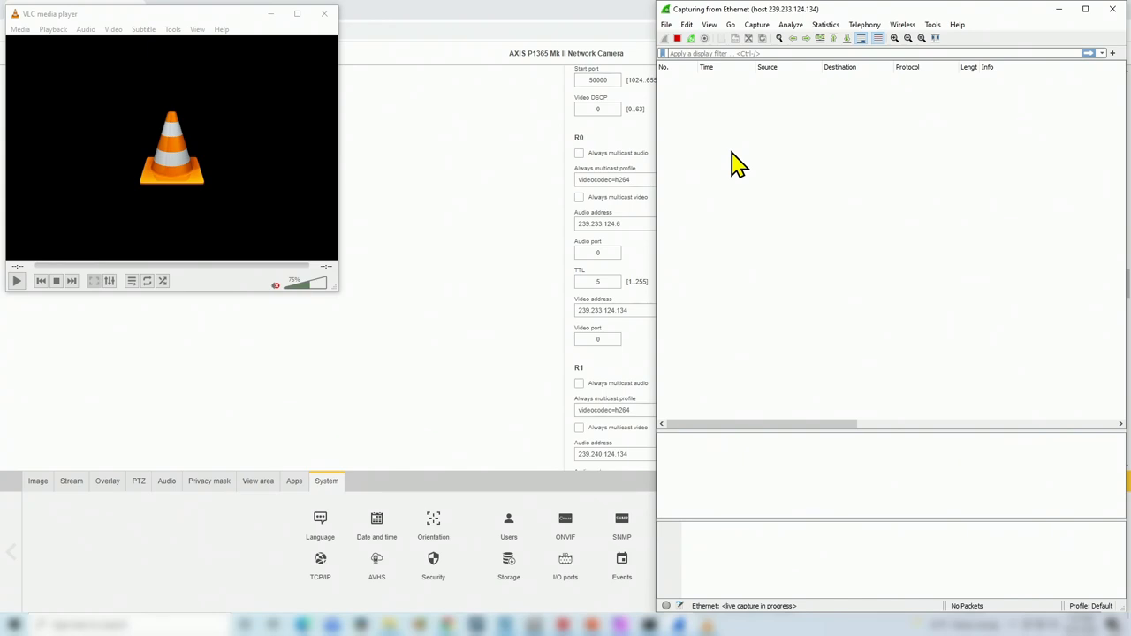
left_click(20, 29)
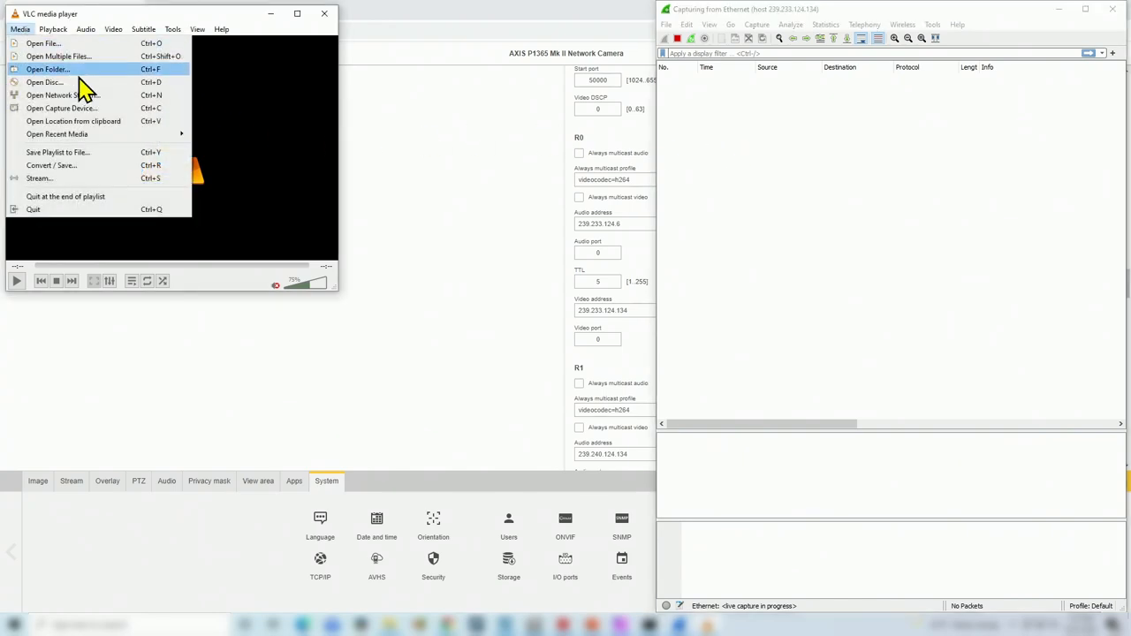
left_click(116, 95)
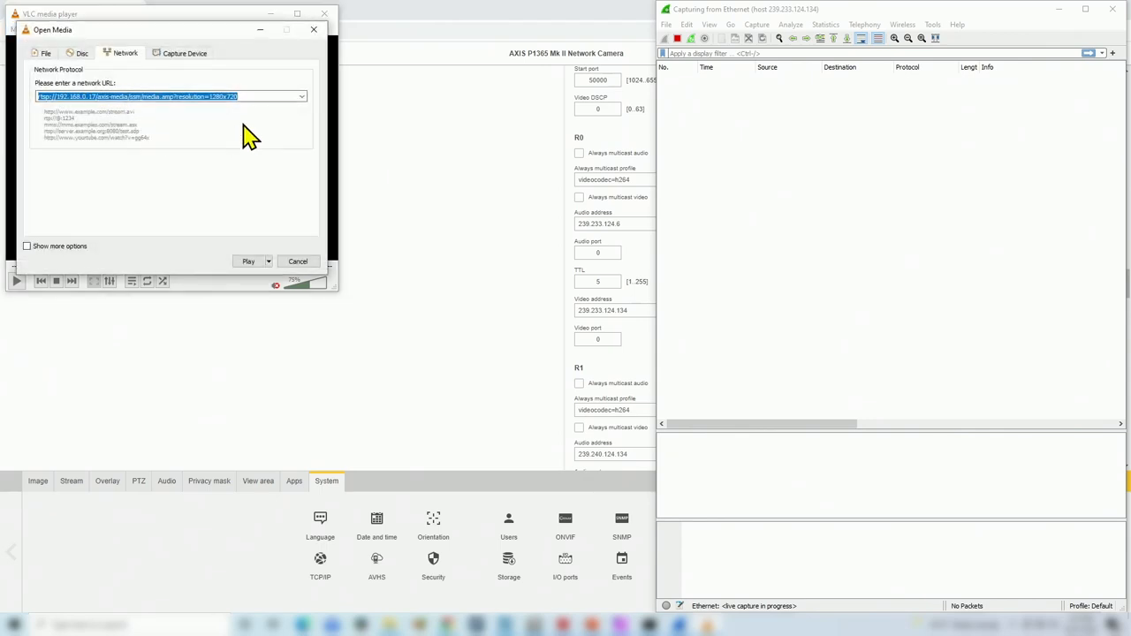
Check the camera's RTSP multicast URL in the network stream field
left_click(257, 96)
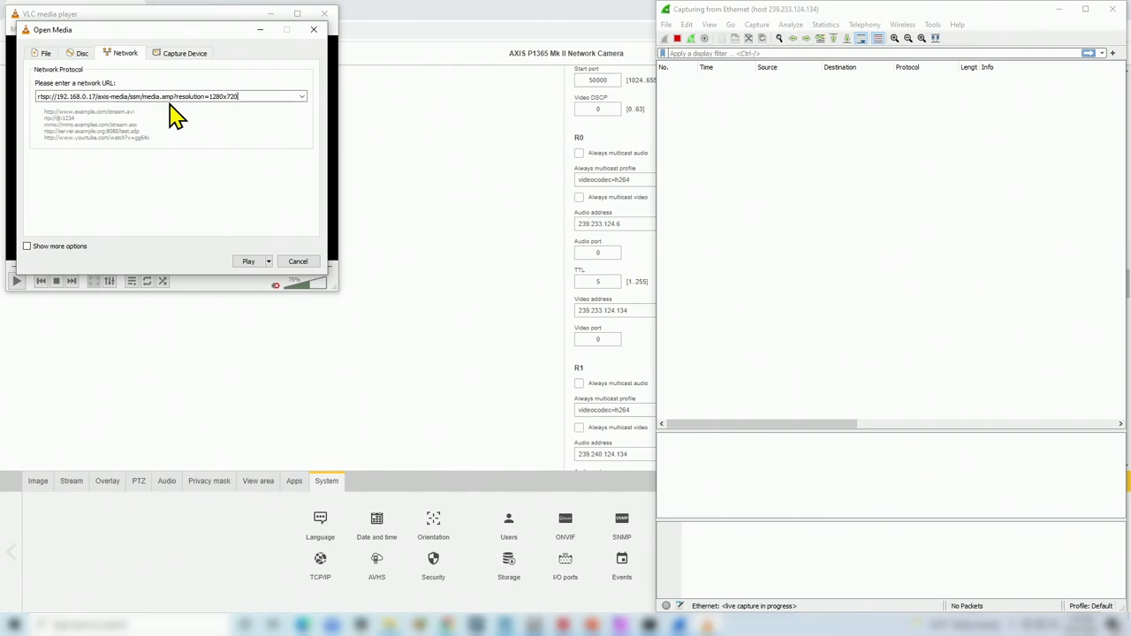
triple_click(175, 95)
double_click(215, 97)
left_click(215, 96)
Play the RTSP stream and sign in with the camera's username and password
left_click(249, 262)
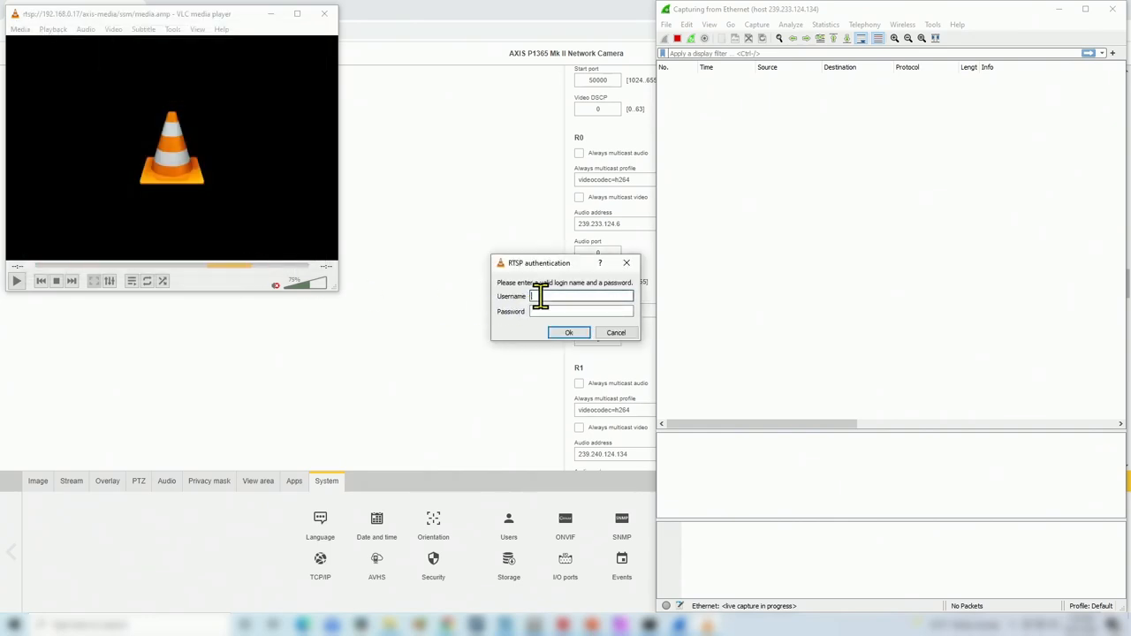
type("root")
left_click(576, 312)
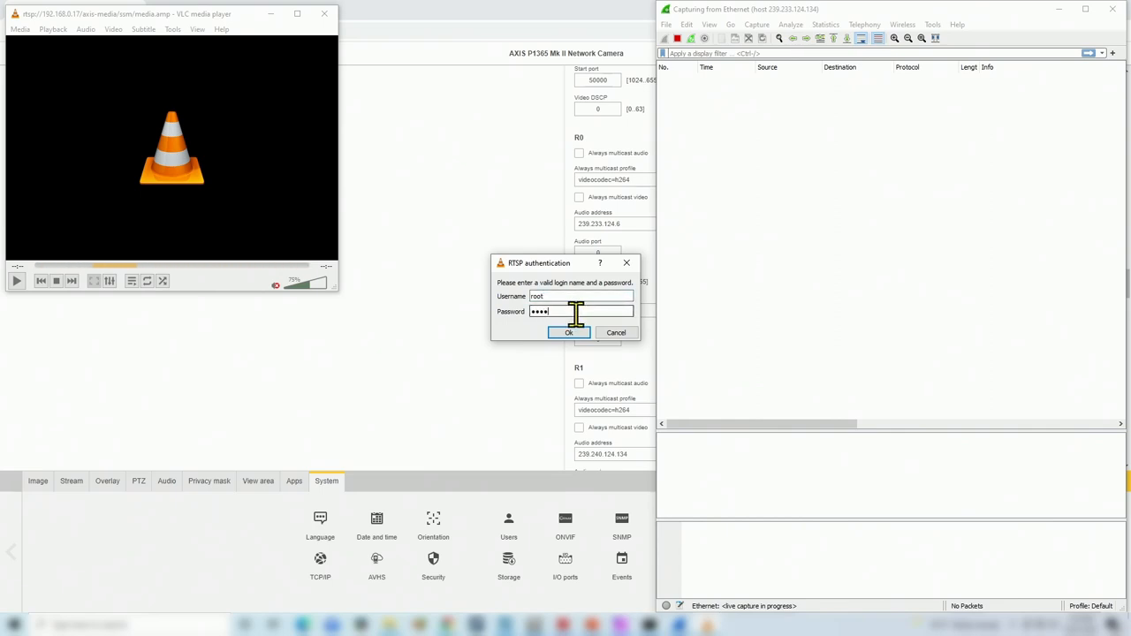
left_click(572, 333)
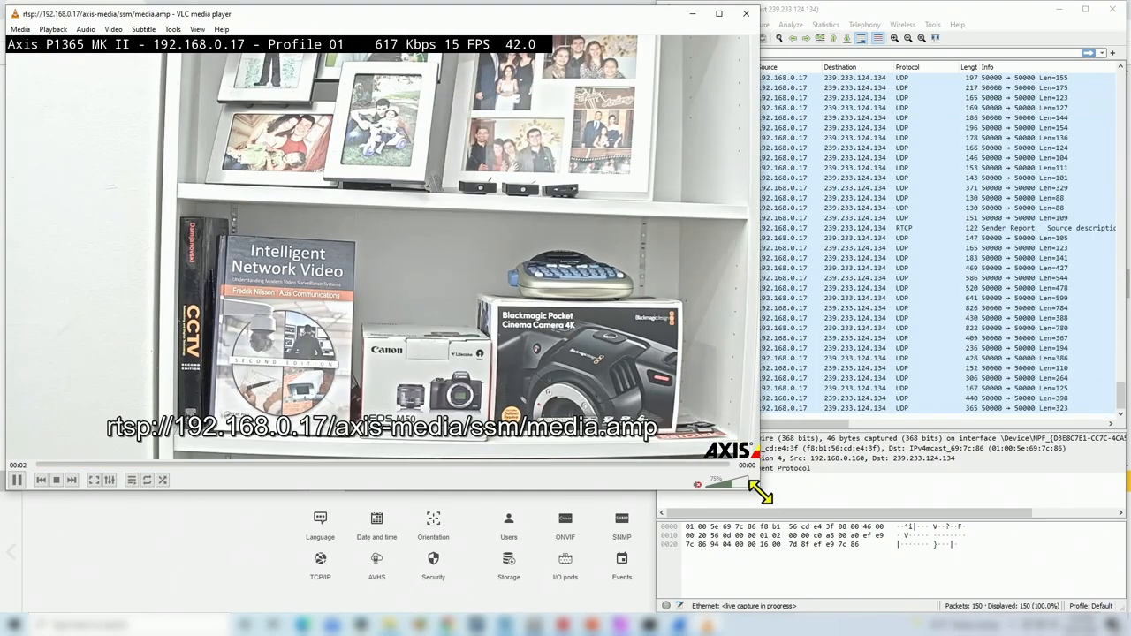
Shrink the VLC window so Wireshark's UDP packets to 239.233.124.134 show beside it
left_click_drag(758, 490, 541, 377)
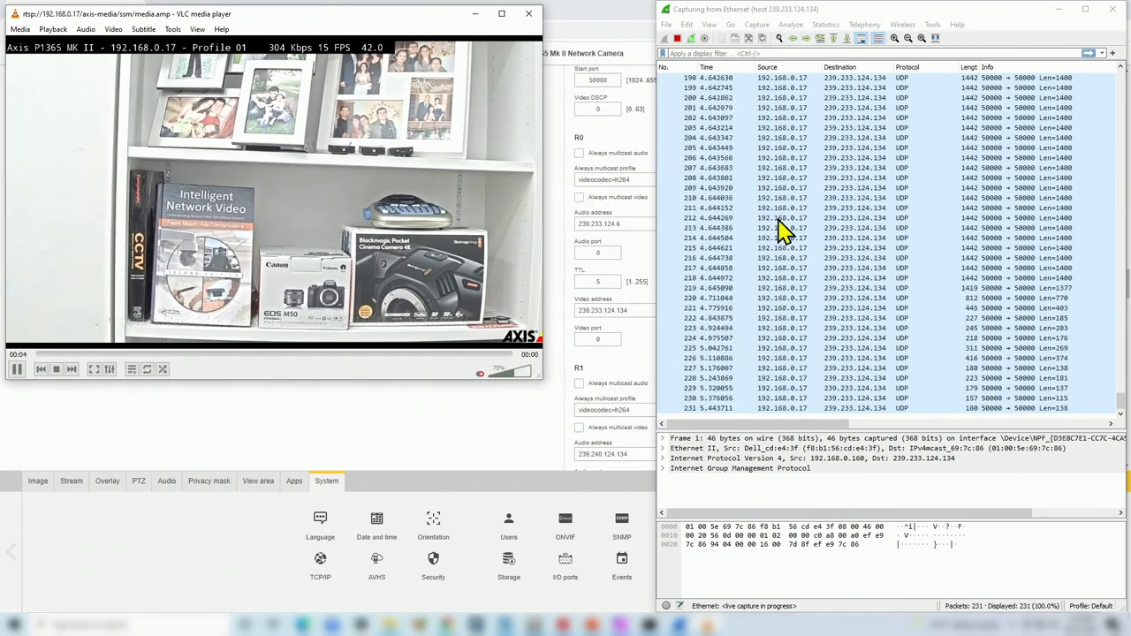